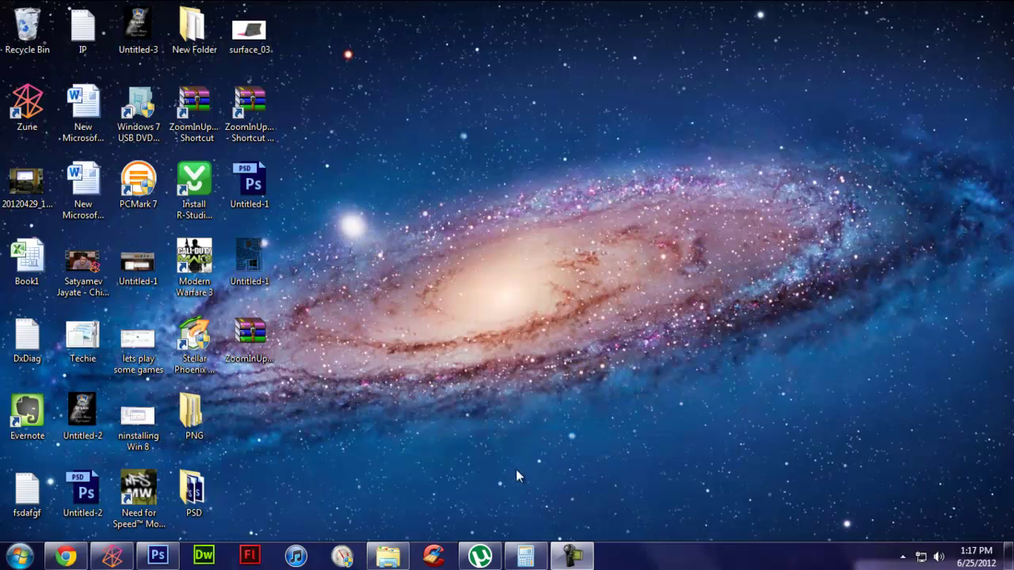
Step: Bring Chrome forward, switch to the Extensions tab, and open a new tab showing the apps page
{"action": "mouse_move", "coordinate": [66, 556]}
{"action": "left_click", "coordinate": [69, 507]}
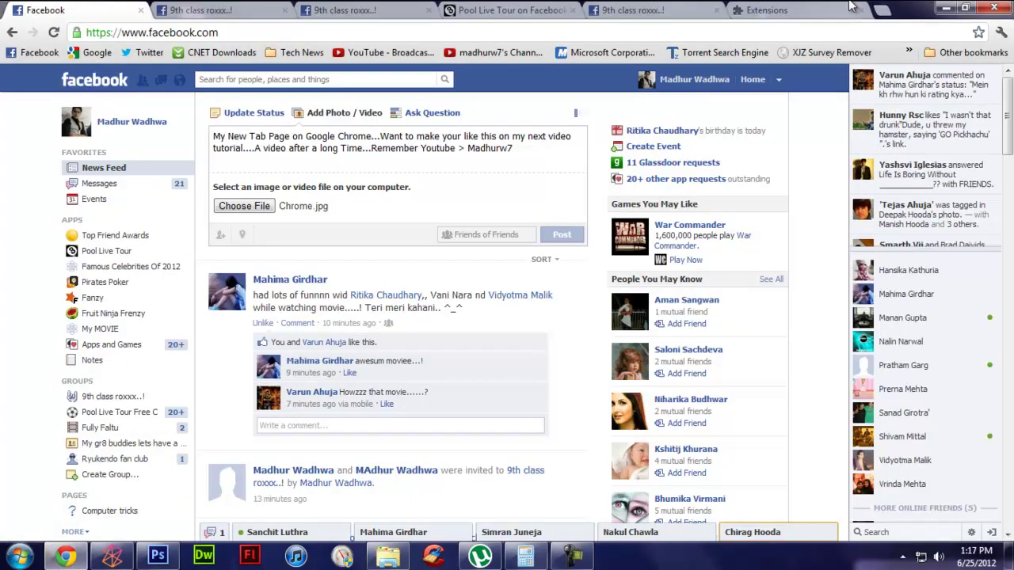
{"action": "left_click", "coordinate": [862, 13]}
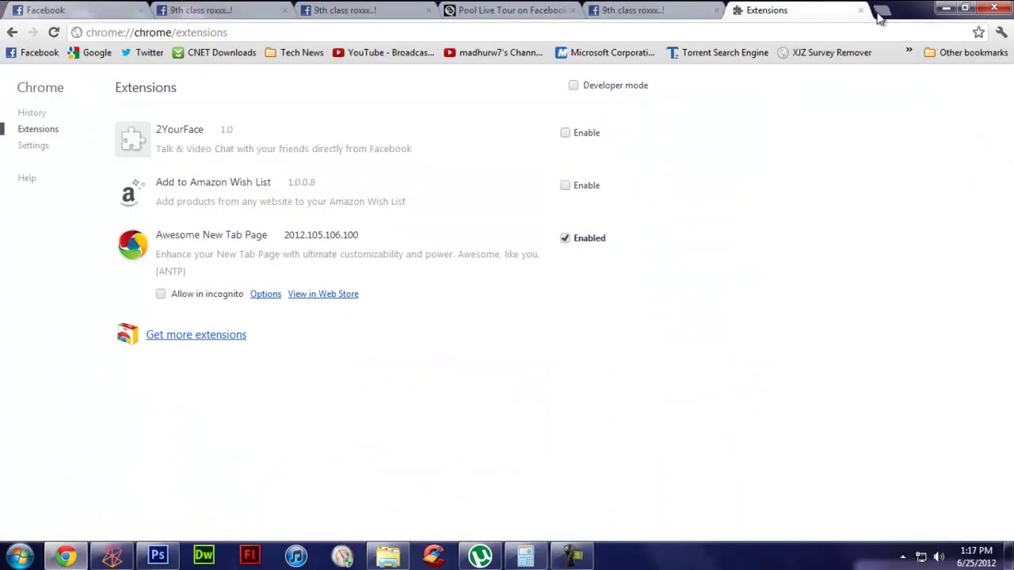
{"action": "left_click", "coordinate": [880, 11]}
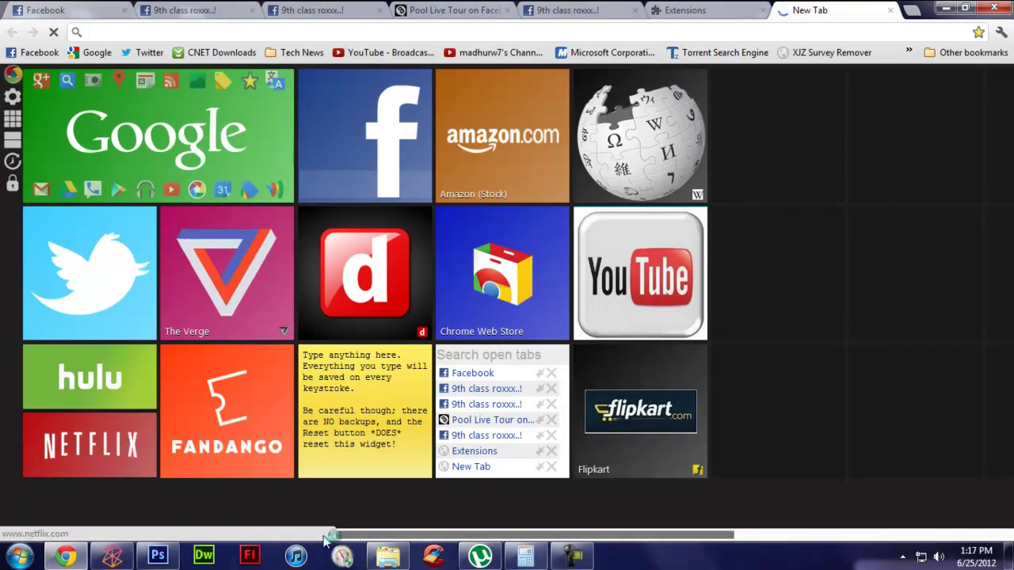
{"action": "mouse_move", "coordinate": [327, 537]}
{"action": "left_mouse_down"}
{"action": "mouse_move", "coordinate": [347, 537]}
{"action": "mouse_move", "coordinate": [326, 537]}
{"action": "left_mouse_up"}
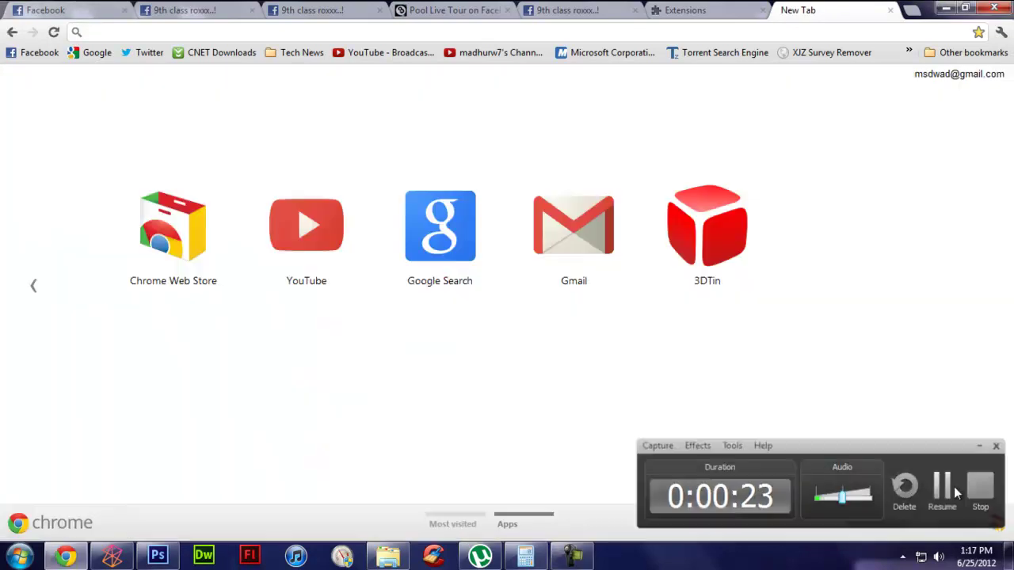
Step: Launch the Chrome Web Store from the new tab's apps page
{"action": "left_click", "coordinate": [953, 488]}
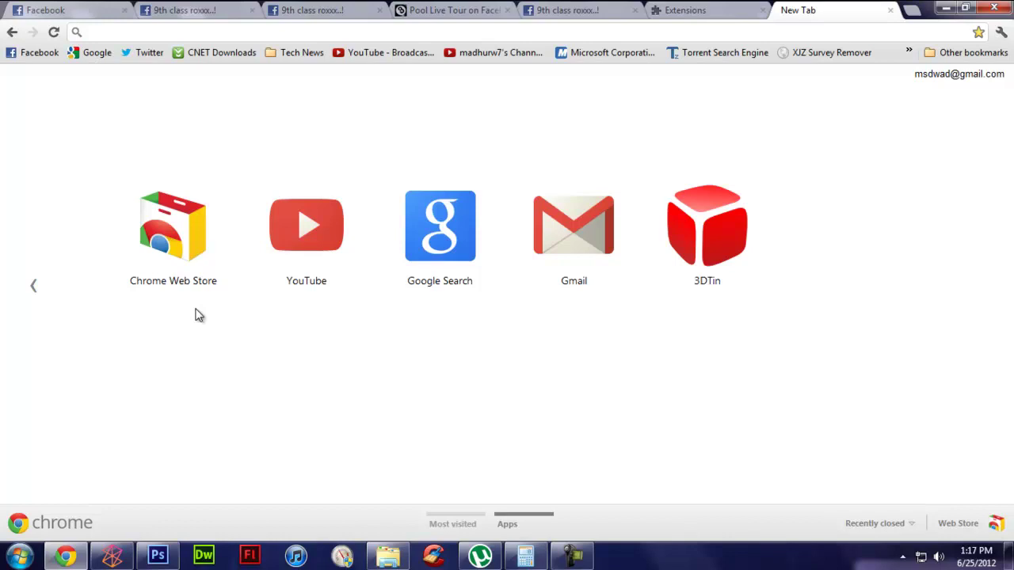
{"action": "left_click", "coordinate": [176, 239]}
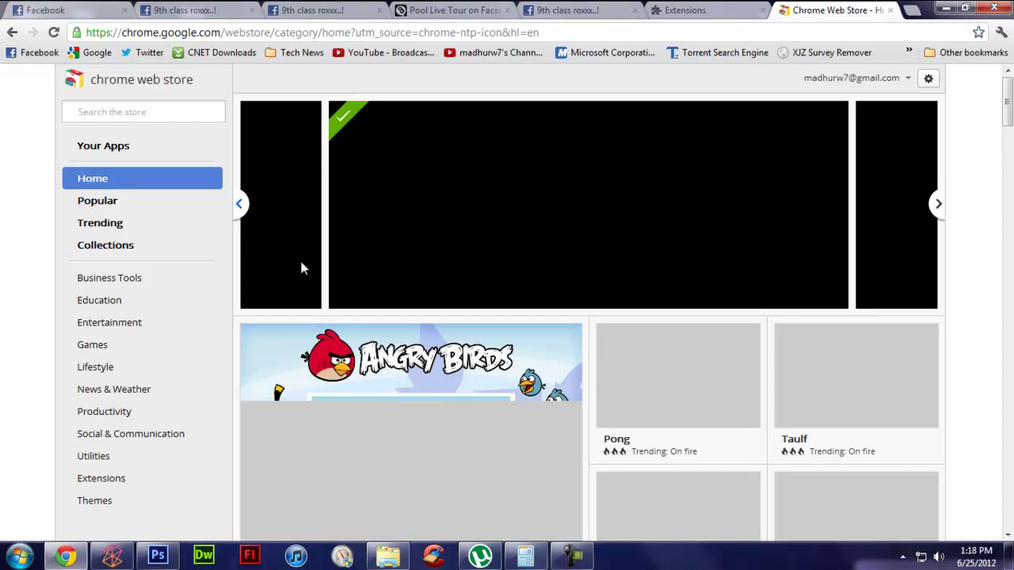
Step: Search the store for 'Awesome New' and run the 'awesome new tab page' suggestion
{"action": "left_click", "coordinate": [191, 116]}
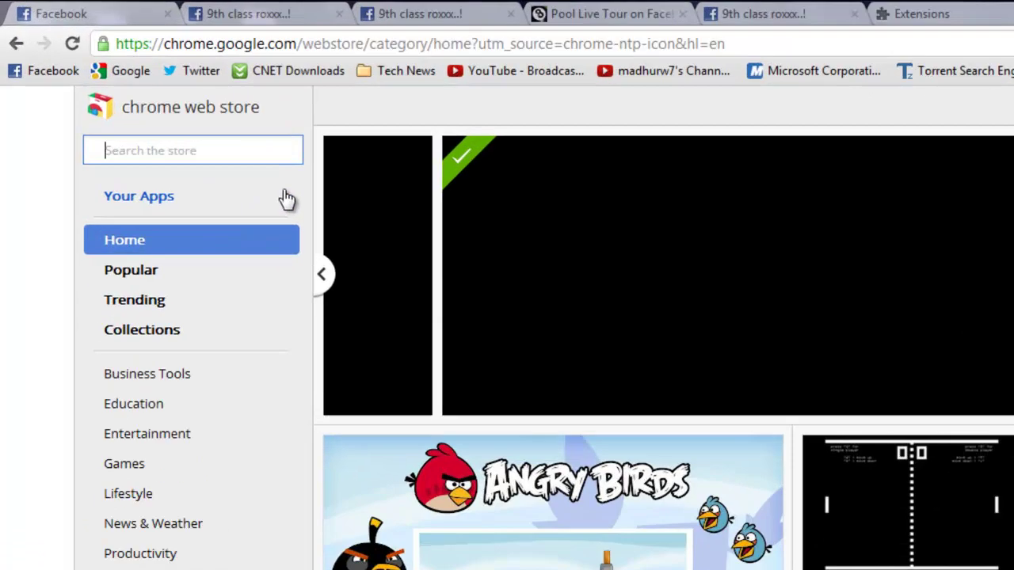
{"action": "type", "text": "Aw"}
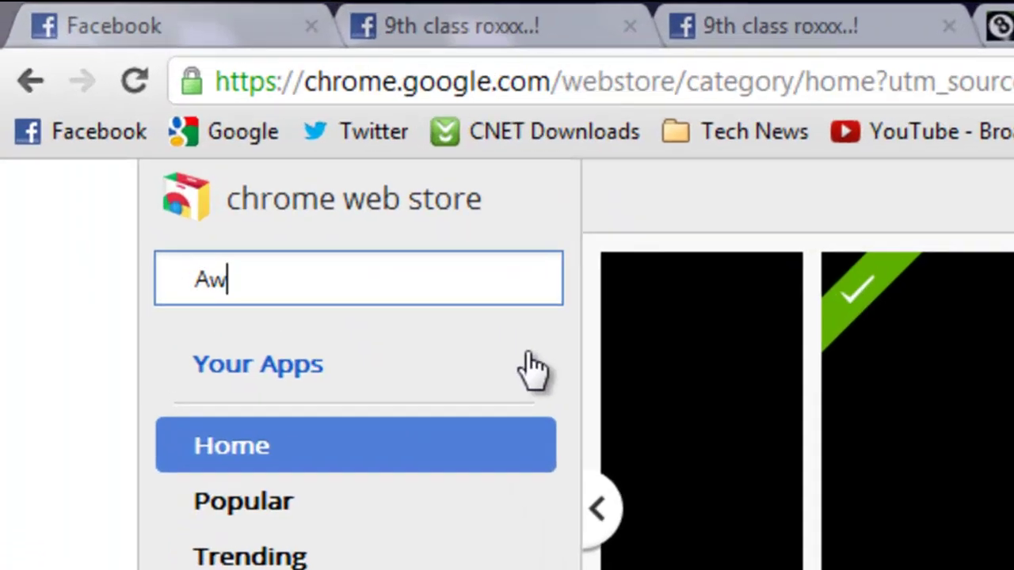
{"action": "type", "text": "esome Ne"}
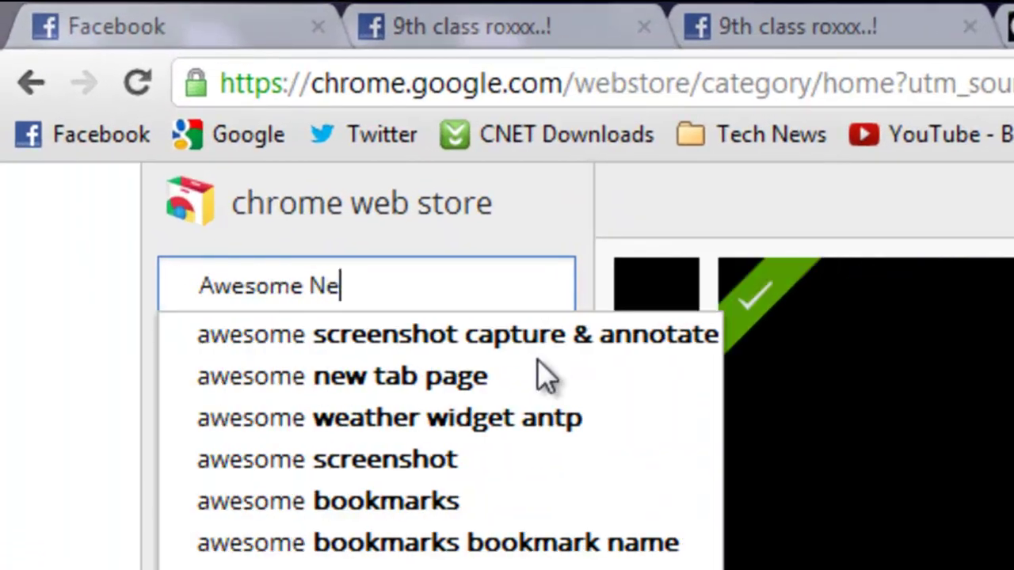
{"action": "type", "text": "w"}
{"action": "key", "text": "Down"}
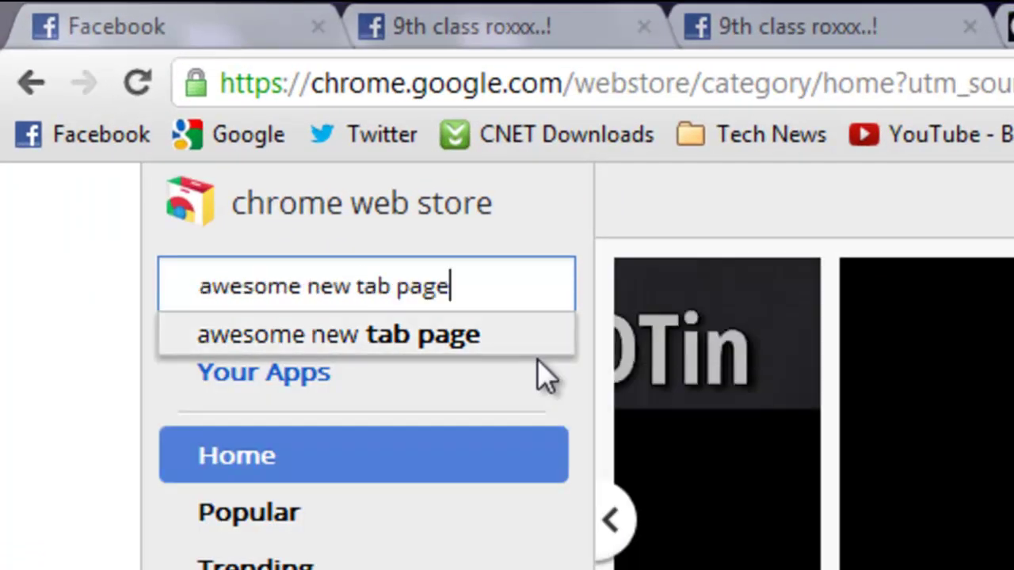
{"action": "key", "text": "Return"}
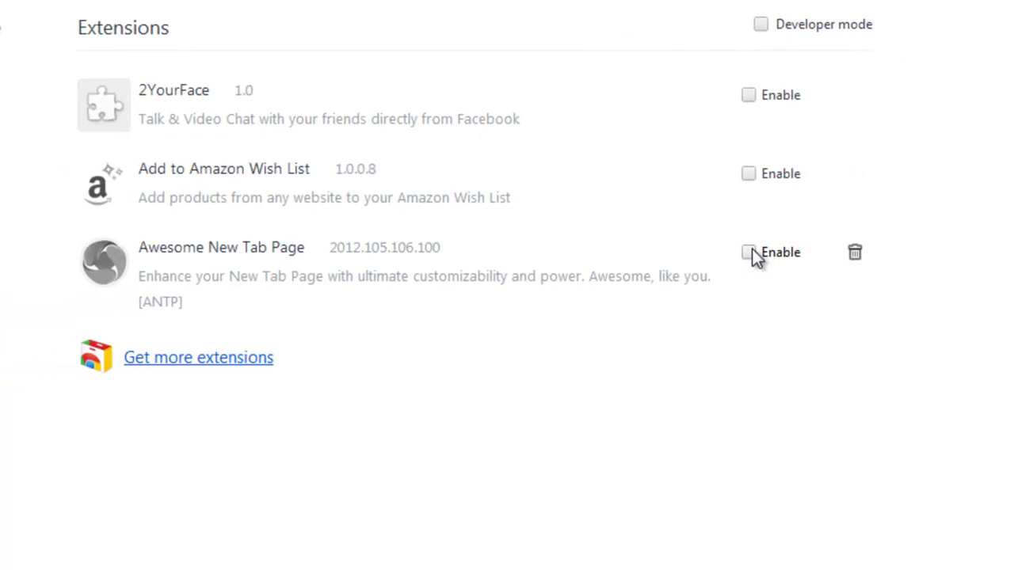
Step: Enable Awesome New Tab Page in Extensions and dismiss the Facebook missed-call popup
{"action": "left_click", "coordinate": [750, 254]}
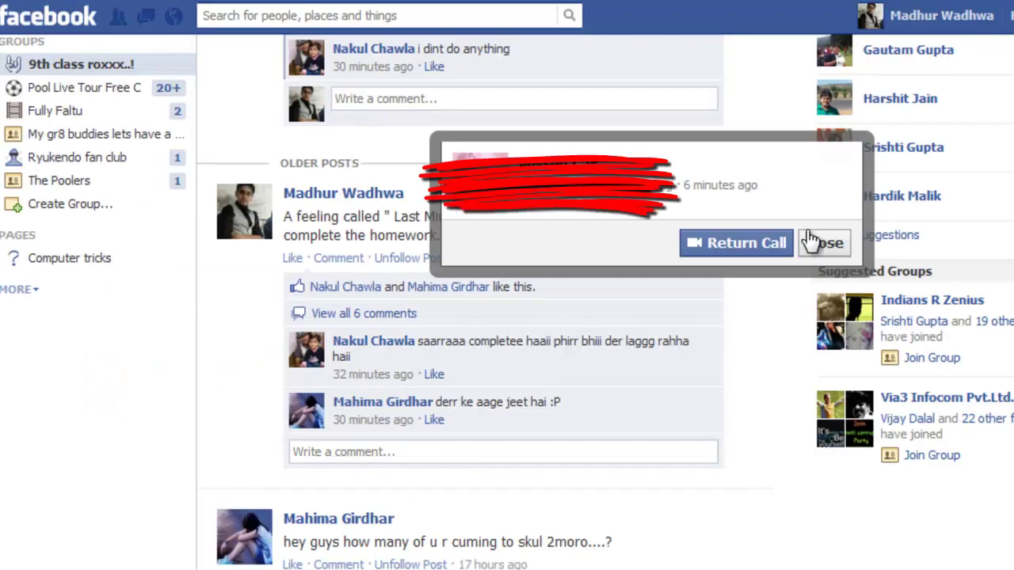
{"action": "left_click", "coordinate": [812, 242]}
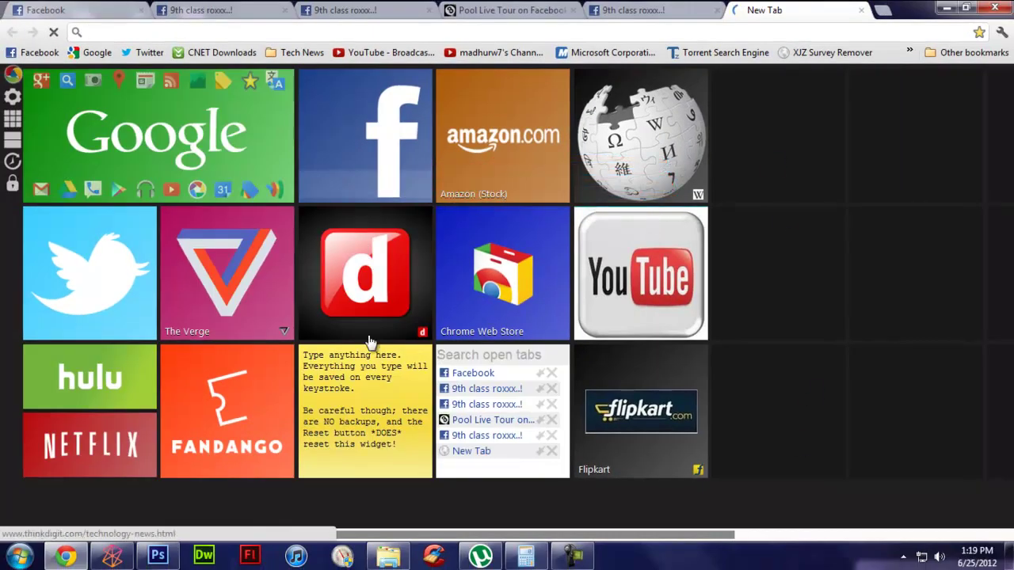
Step: Unlock the tile grid, try moving tiles, and add a new tile beside Wikipedia
{"action": "left_click", "coordinate": [12, 186]}
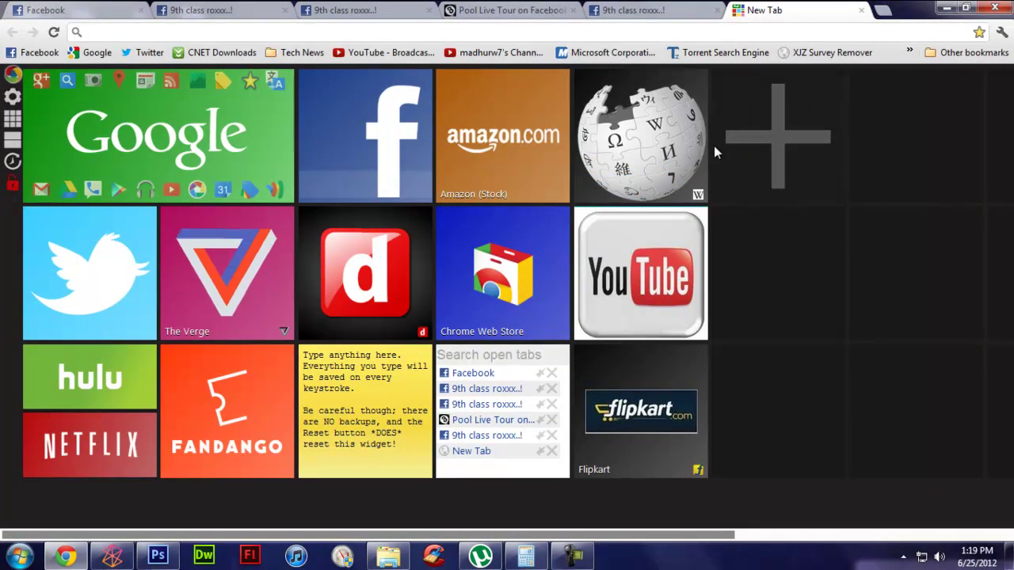
{"action": "left_click_drag", "start_coordinate": [690, 142], "coordinate": [711, 126]}
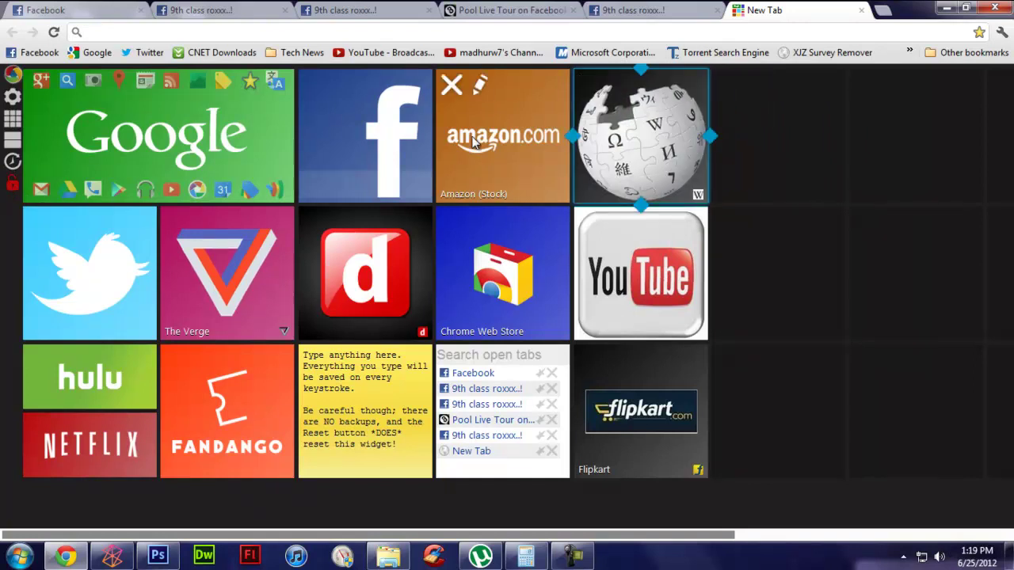
{"action": "mouse_move", "coordinate": [158, 135]}
{"action": "left_click_drag", "start_coordinate": [185, 133], "coordinate": [246, 222]}
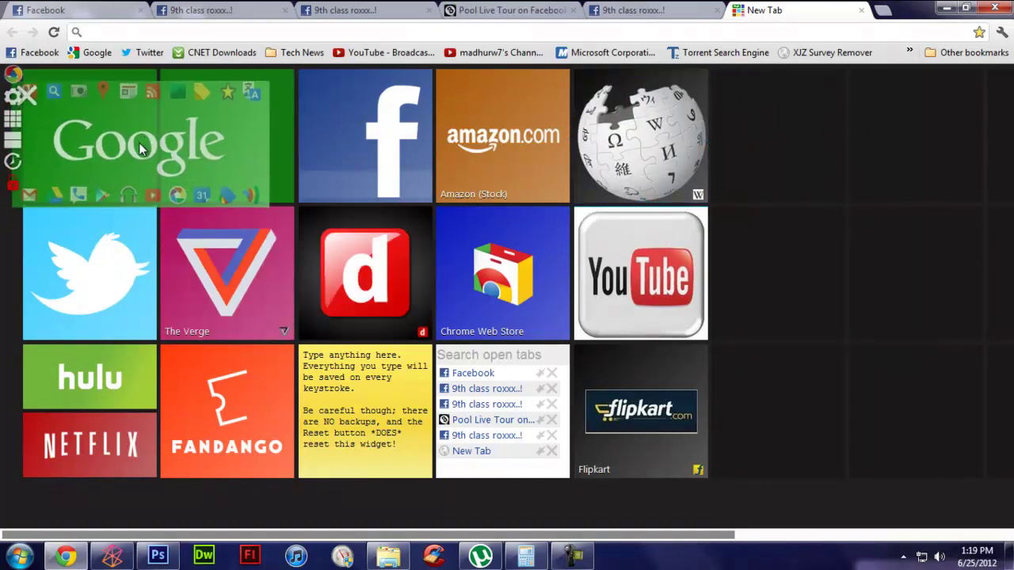
{"action": "left_click", "coordinate": [734, 139]}
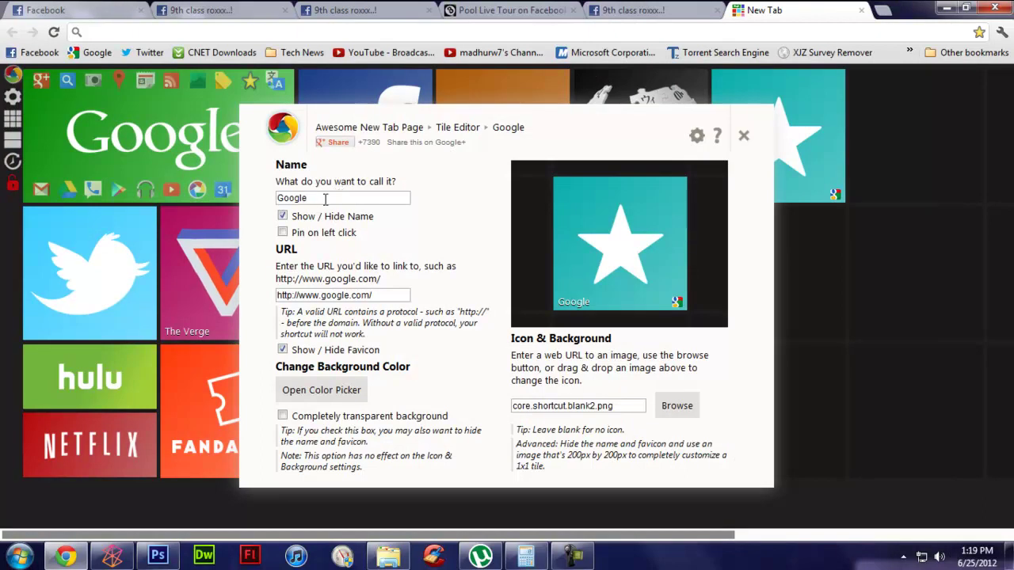
Step: Rename the new tile from 'Google' to 'Adobe', edit its URL to adobe.com, and close the editor
{"action": "left_click_drag", "start_coordinate": [340, 199], "coordinate": [260, 200]}
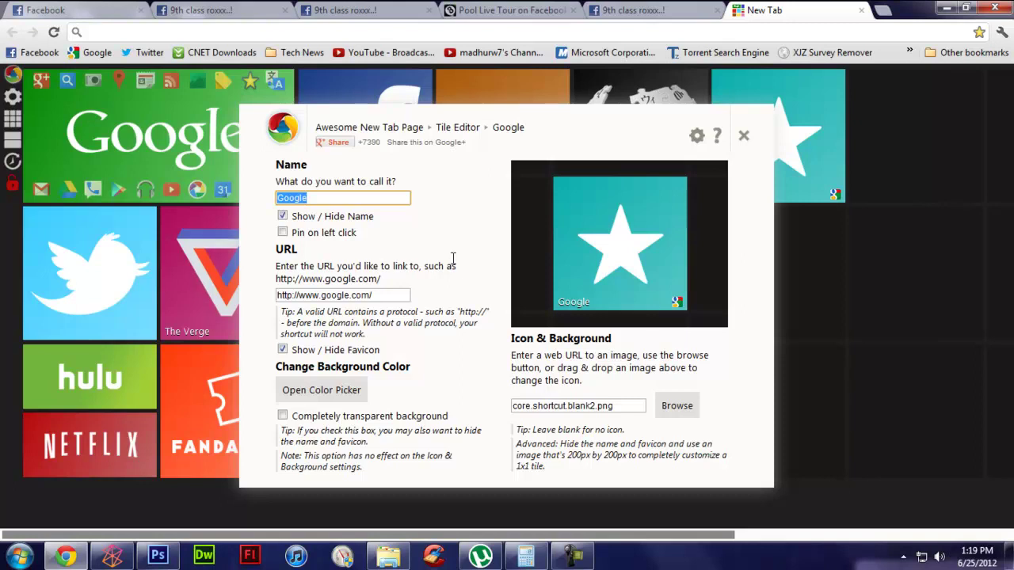
{"action": "type", "text": "Adobe"}
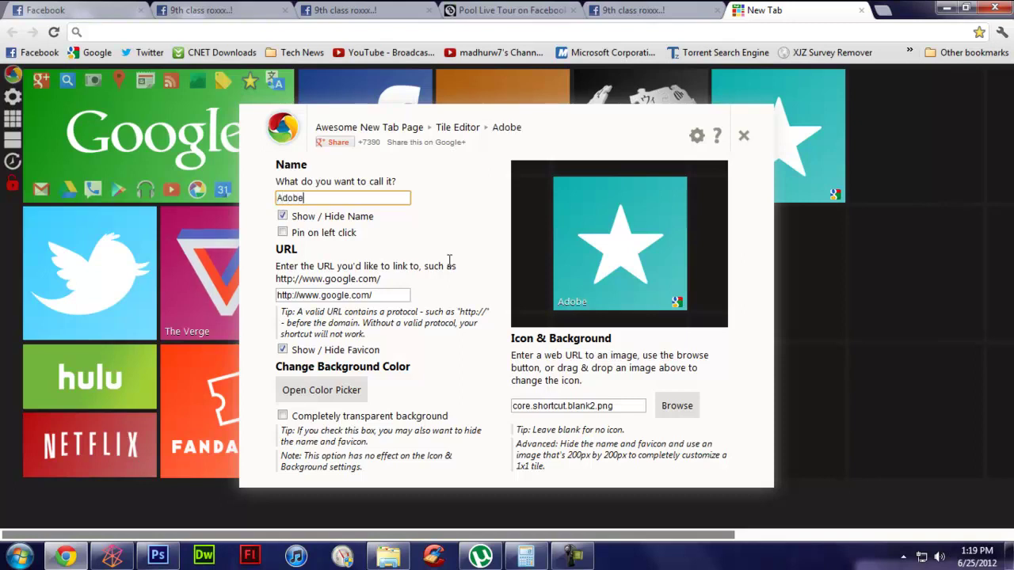
{"action": "left_click", "coordinate": [347, 294]}
{"action": "type", "text": "adob"}
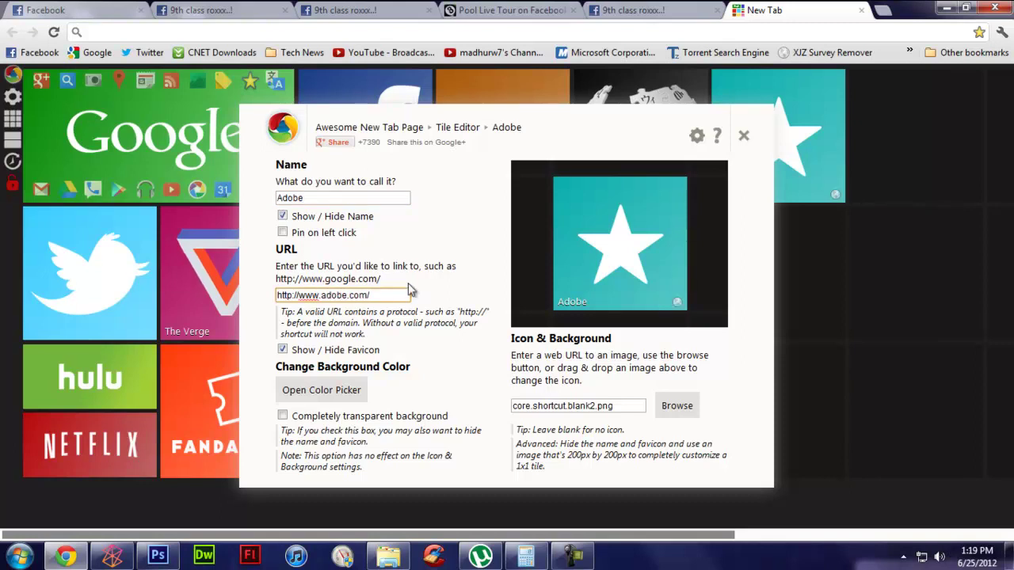
{"action": "left_click", "coordinate": [445, 284]}
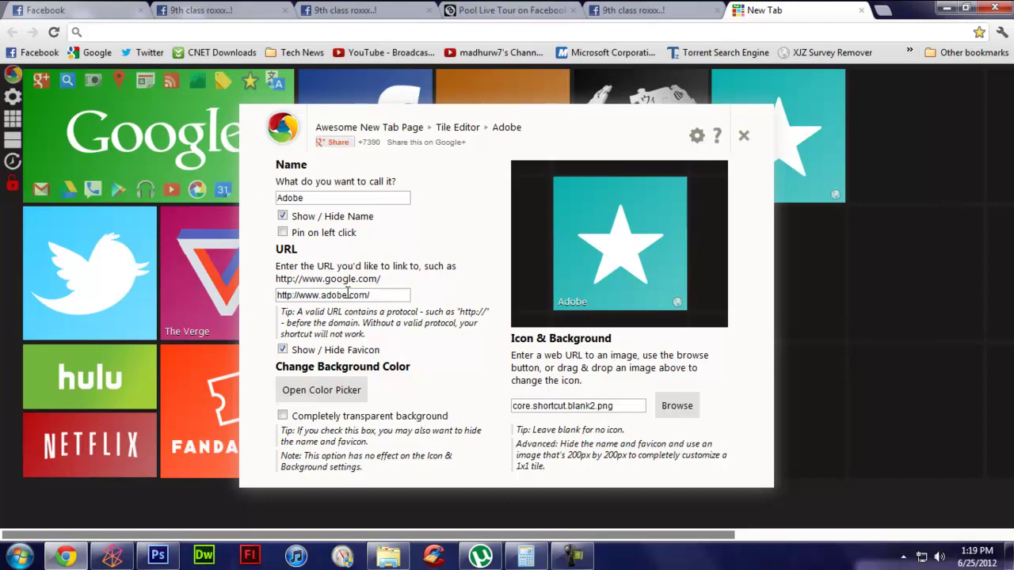
{"action": "left_click_drag", "start_coordinate": [345, 294], "coordinate": [327, 295]}
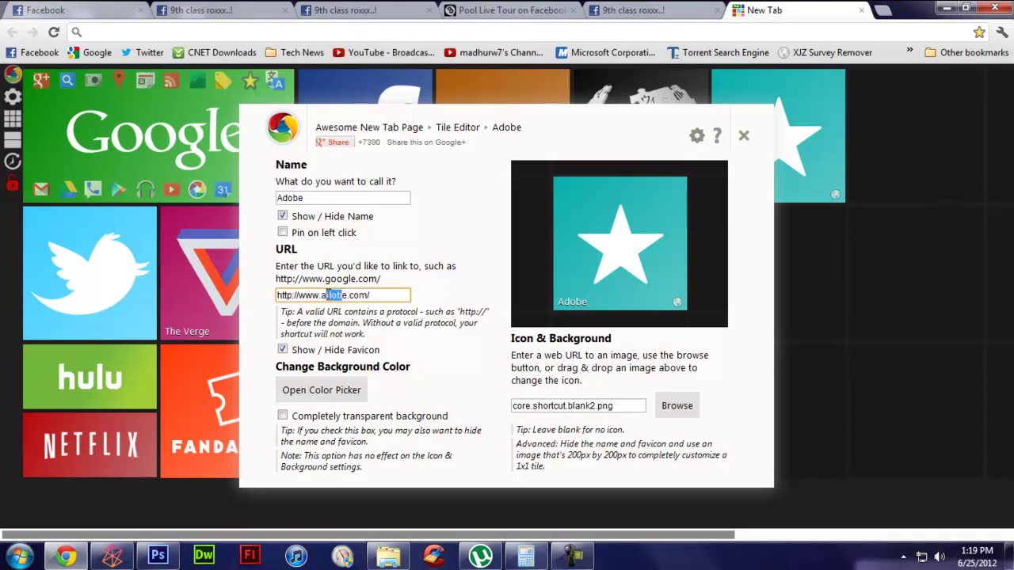
{"action": "left_click", "coordinate": [743, 135]}
{"action": "mouse_move", "coordinate": [778, 135]}
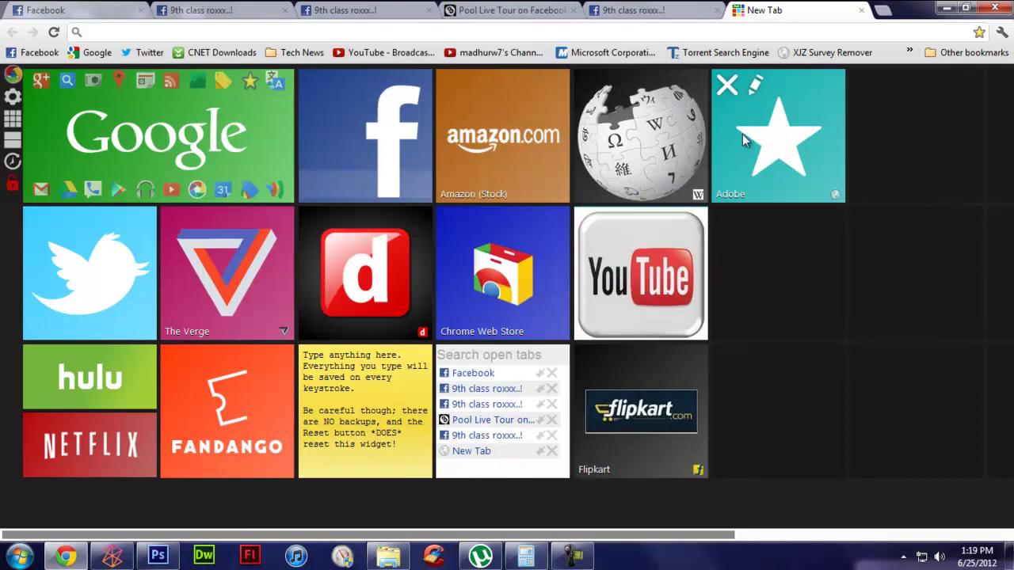
Step: Delete the Adobe tile using its red X icon
{"action": "left_click", "coordinate": [721, 94]}
{"action": "mouse_move", "coordinate": [502, 134]}
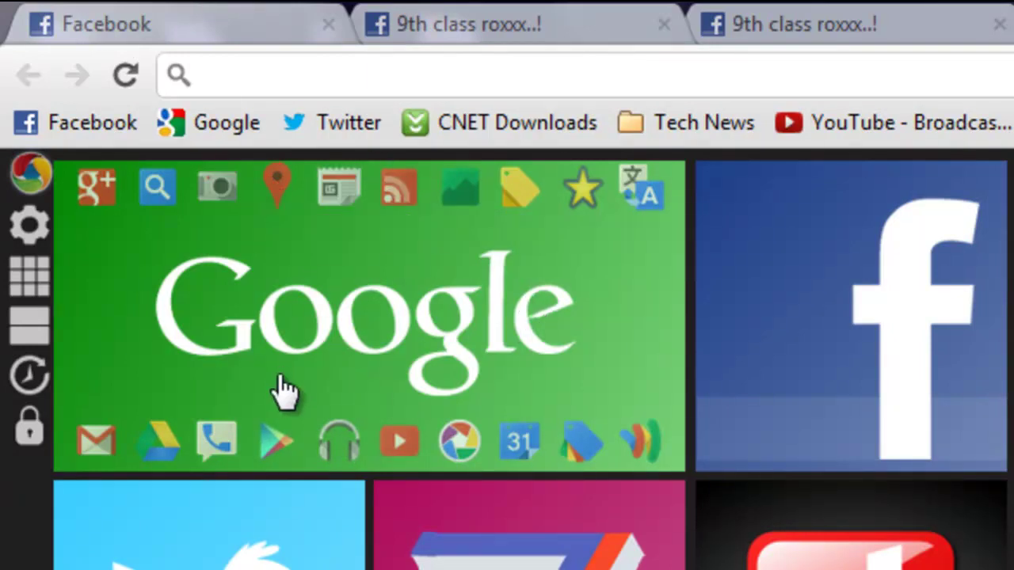
{"action": "left_click", "coordinate": [231, 457]}
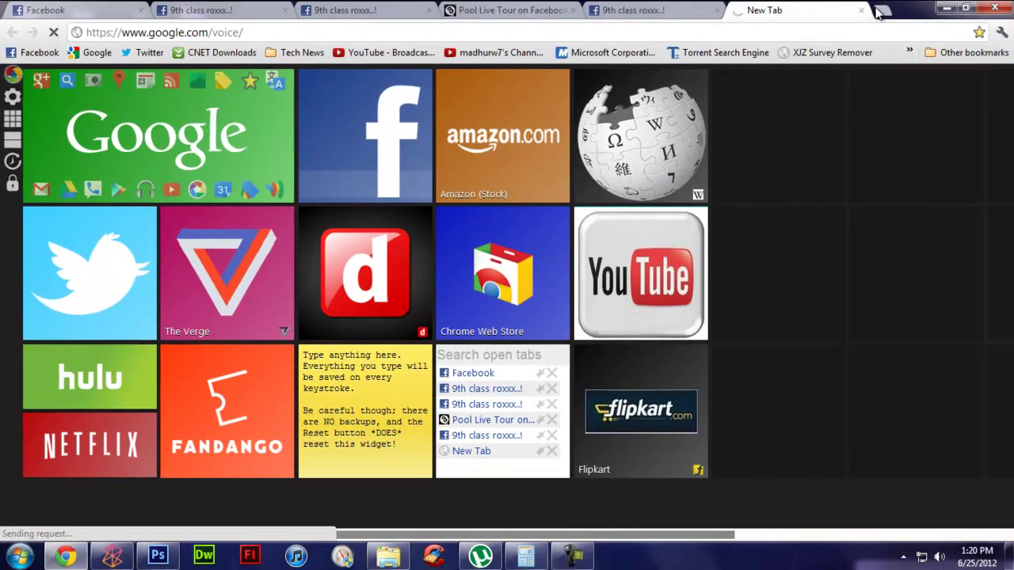
{"action": "left_click", "coordinate": [880, 10]}
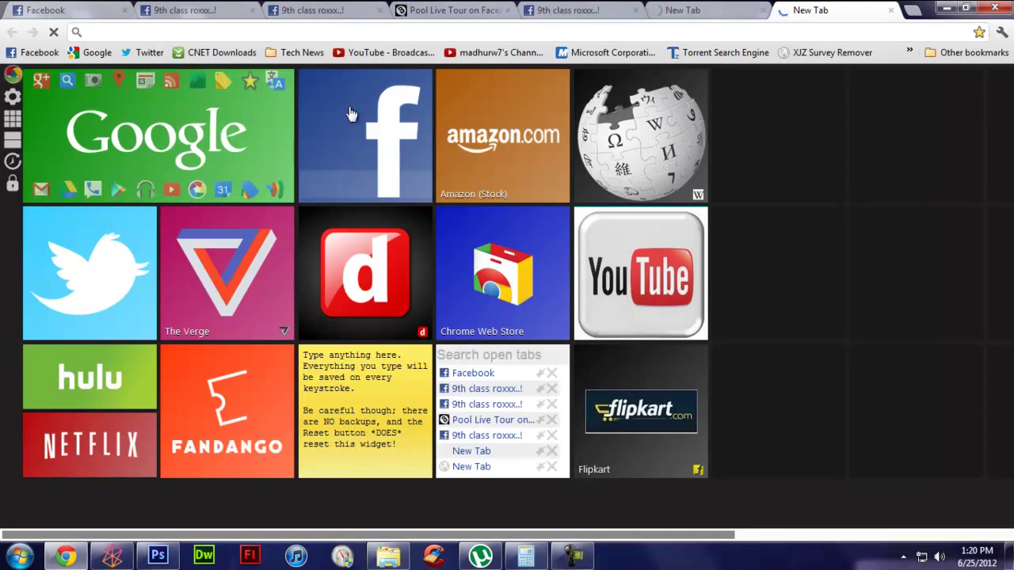
{"action": "left_click", "coordinate": [701, 10]}
{"action": "left_click", "coordinate": [798, 10]}
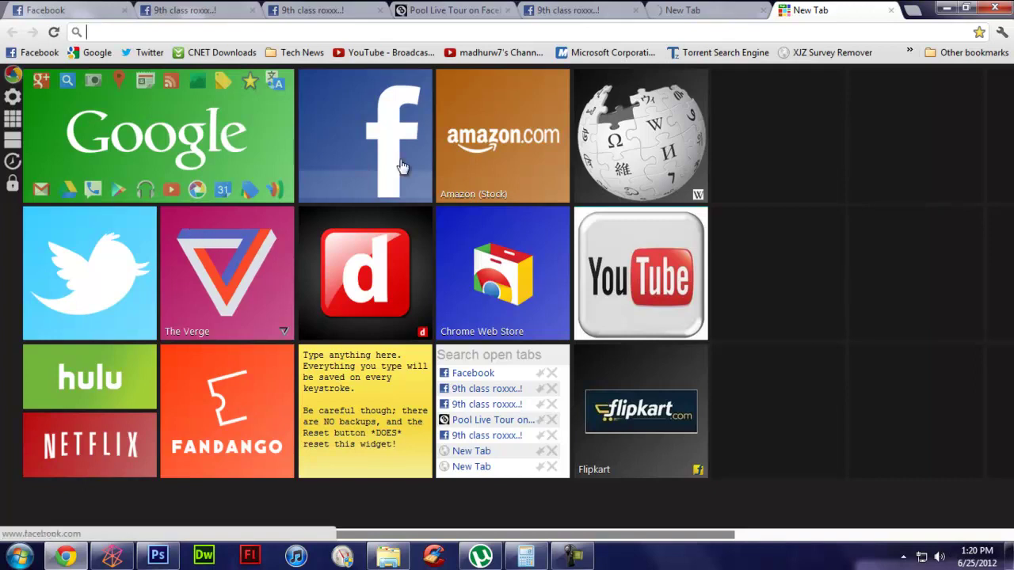
{"action": "left_click", "coordinate": [694, 16]}
{"action": "left_click", "coordinate": [827, 9]}
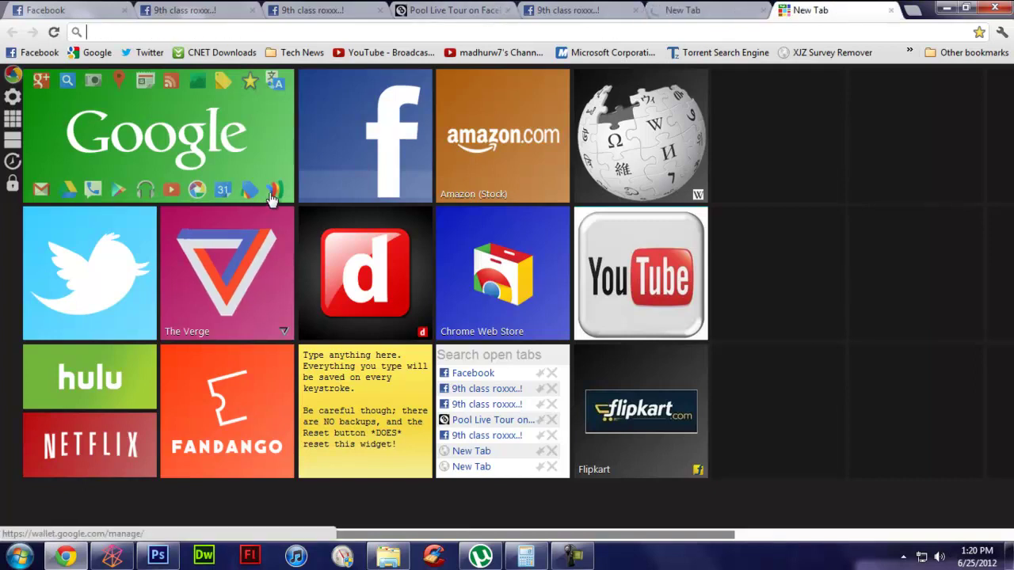
{"action": "left_click", "coordinate": [80, 95]}
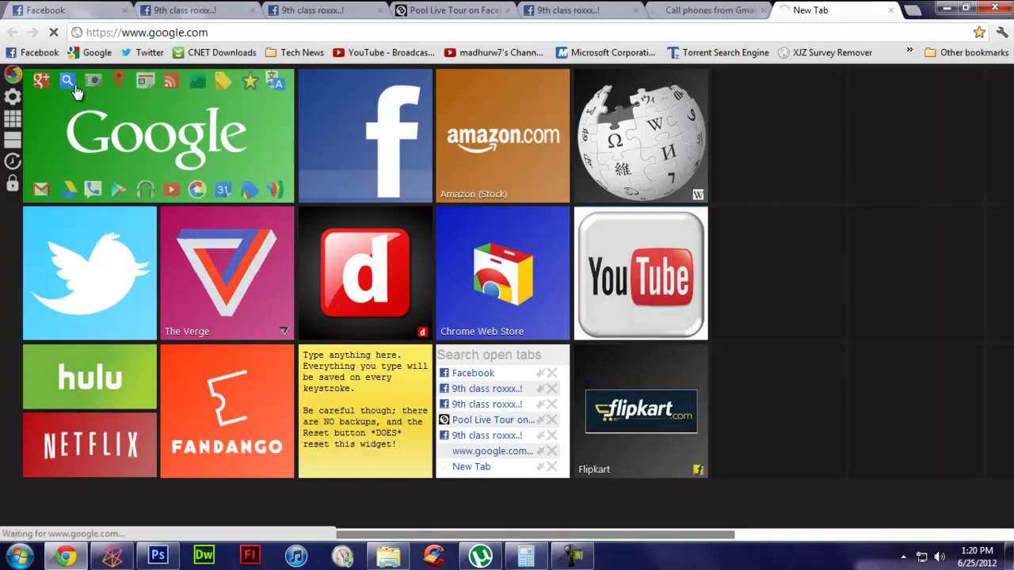
{"action": "left_click", "coordinate": [688, 10]}
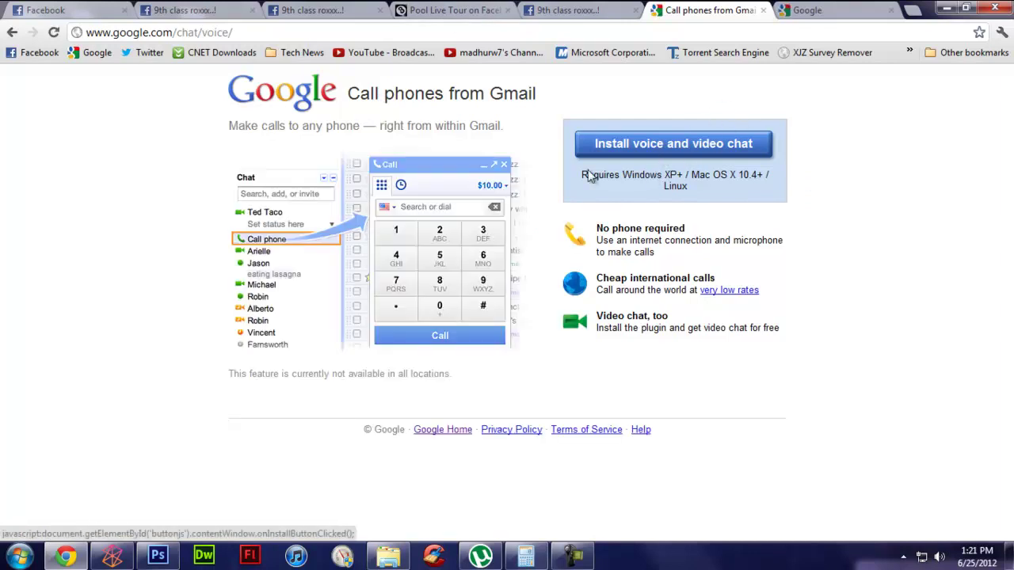
{"action": "left_click", "coordinate": [840, 10]}
{"action": "left_click", "coordinate": [770, 10]}
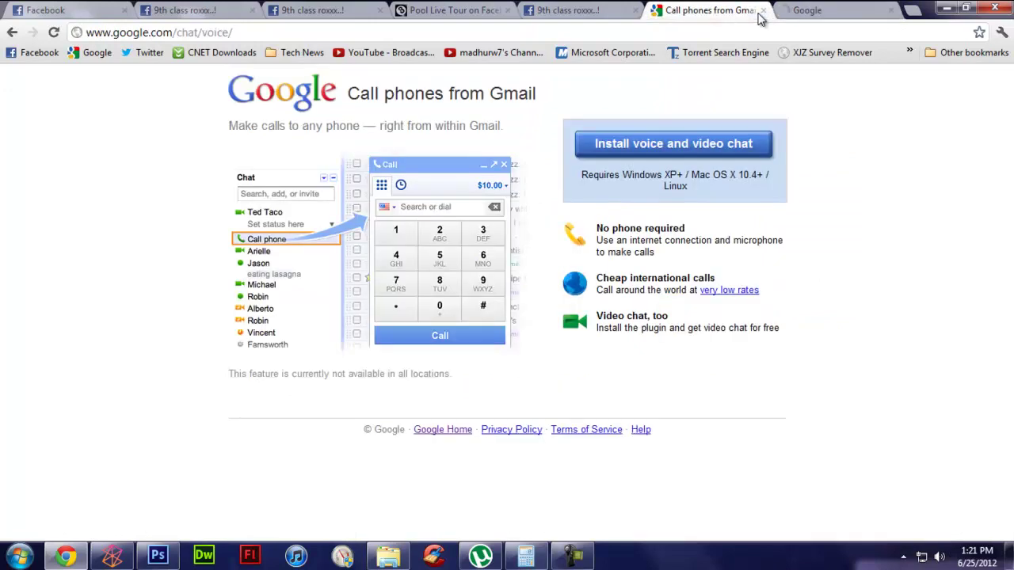
{"action": "left_click", "coordinate": [762, 11]}
{"action": "left_click", "coordinate": [748, 16]}
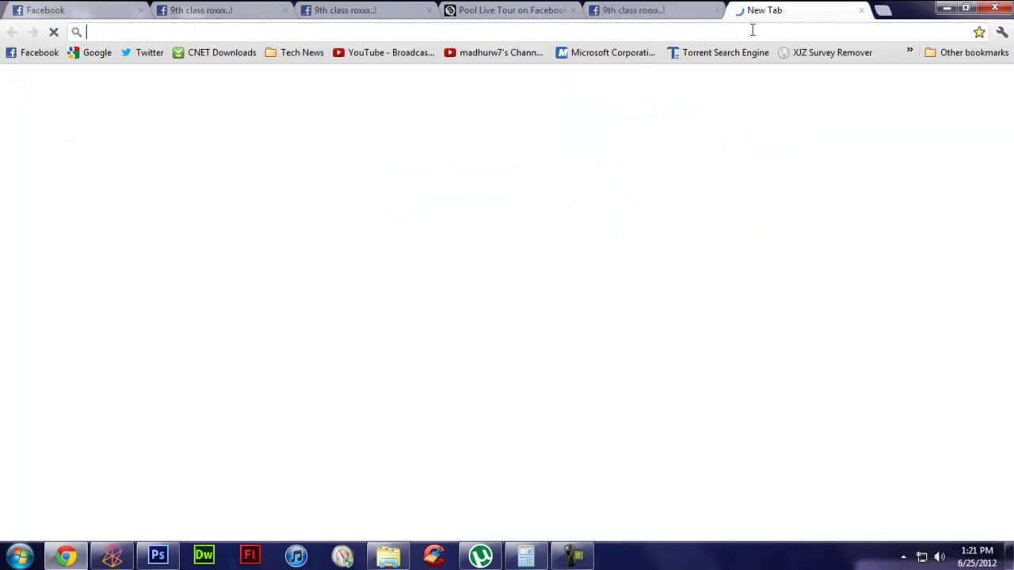